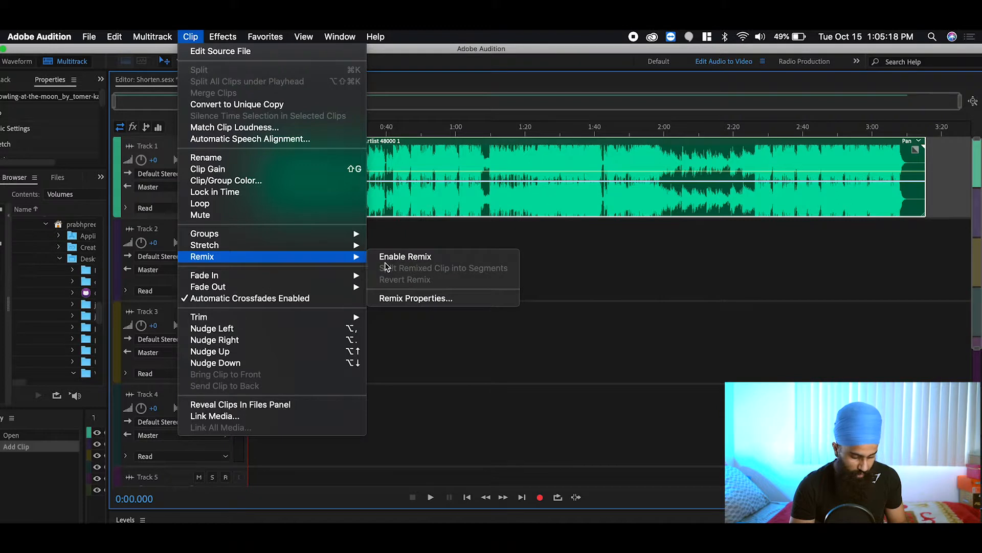
Enable Remix on the music clip in Track 1.
click(388, 258)
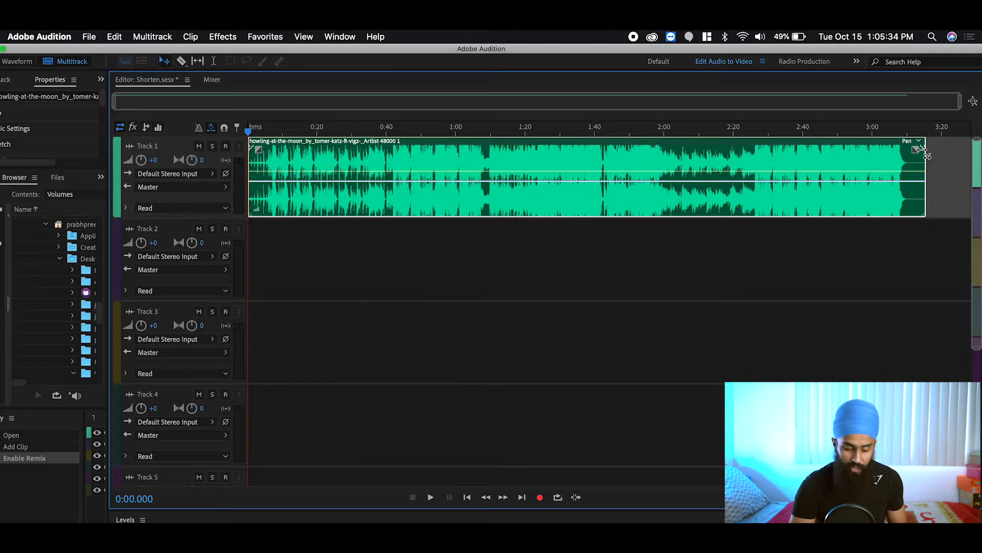
Try shortening the remix-enabled clip in Track 1 to about 46 seconds, and undo the duration change.
drag(924, 149, 384, 173)
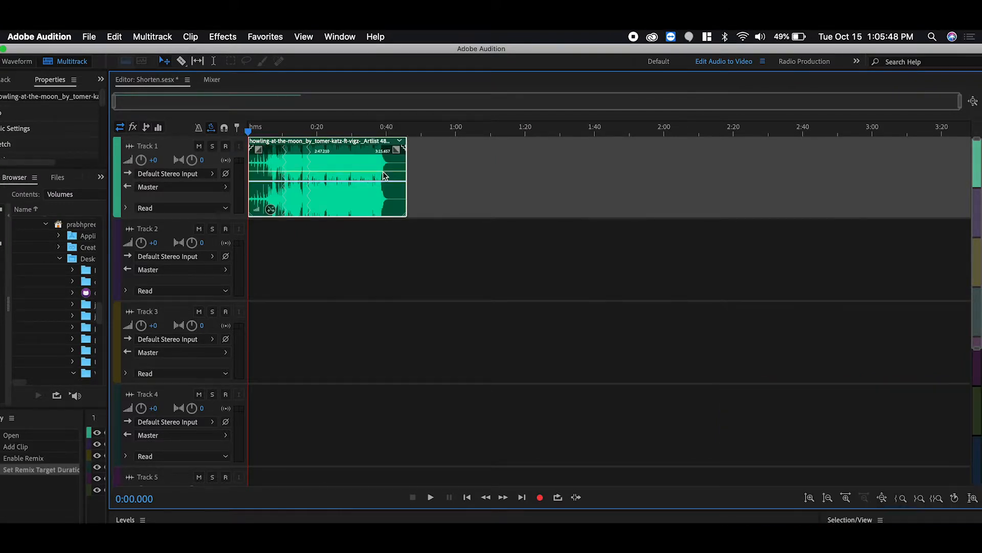
scroll(385, 175, up, 5)
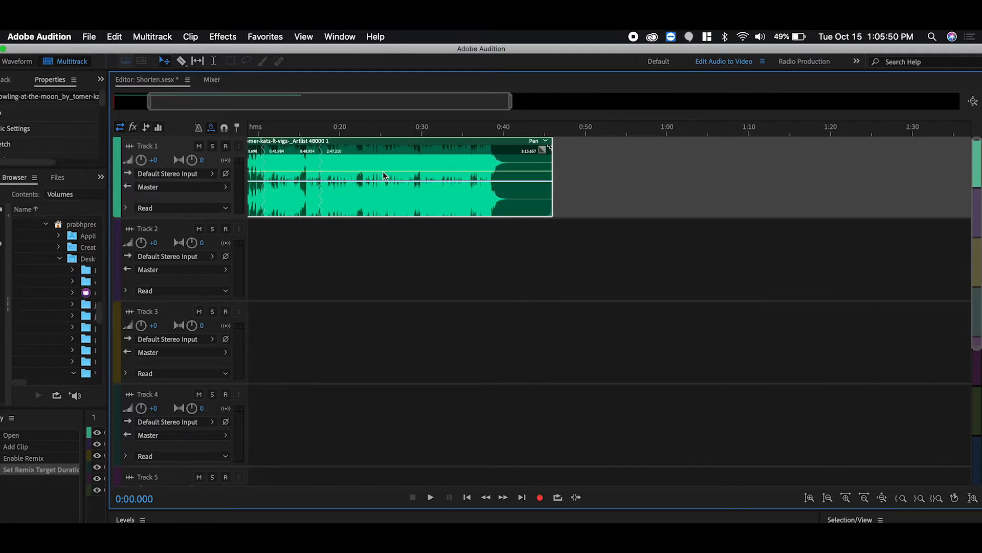
scroll(384, 174, up, 3)
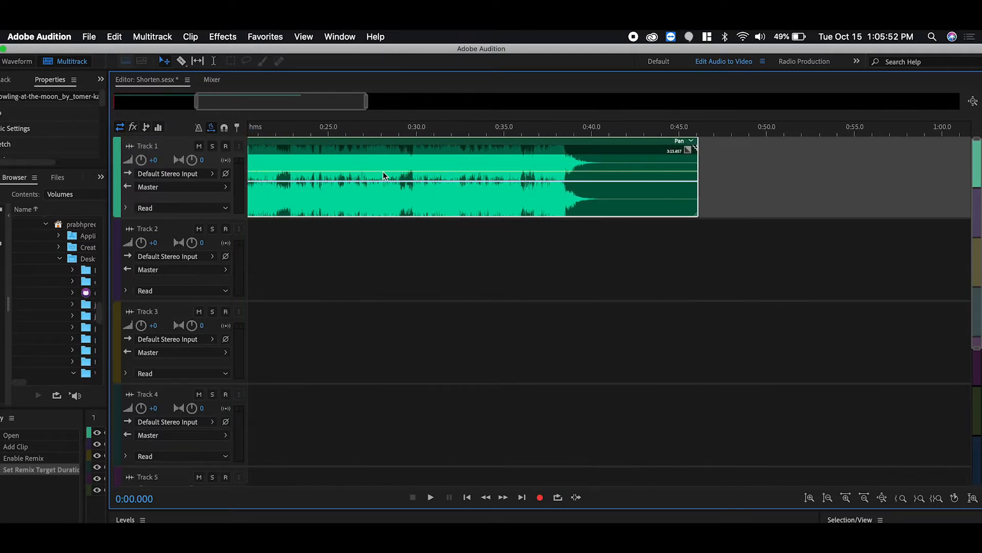
scroll(384, 174, down, 3)
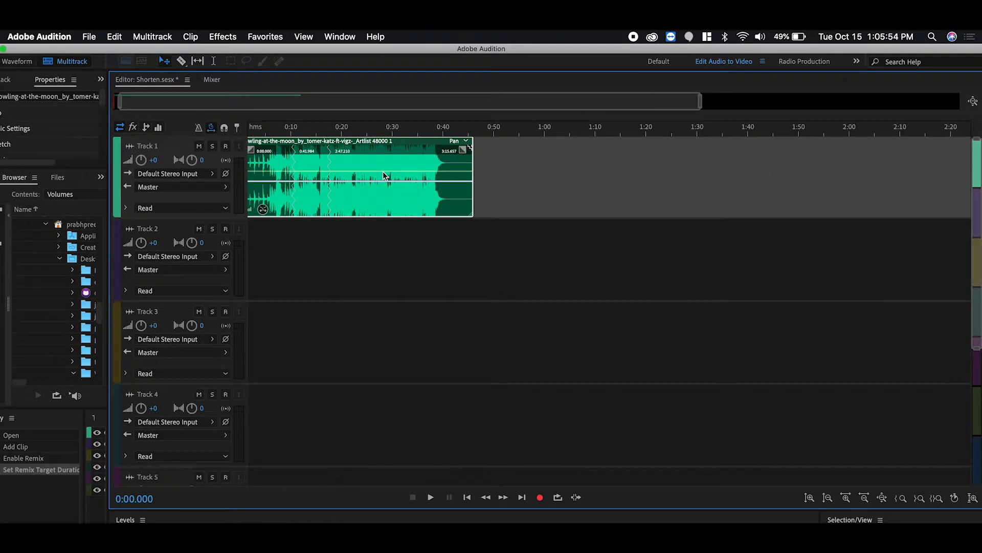
key(super+z)
scroll(385, 176, down, 1)
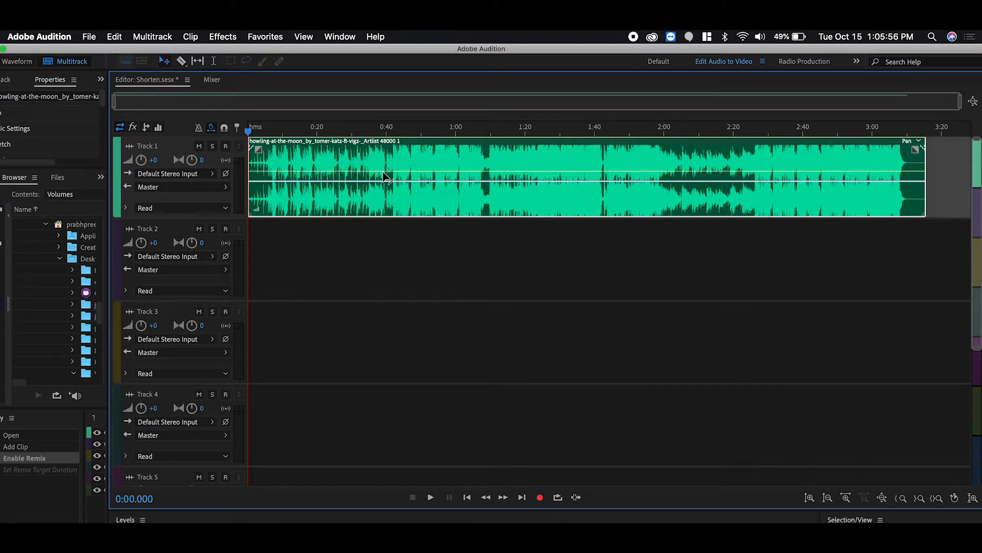
Play the full-length song from the beginning, around 1:01 and around 1:30 at a raised volume, and stop playback.
key(space)
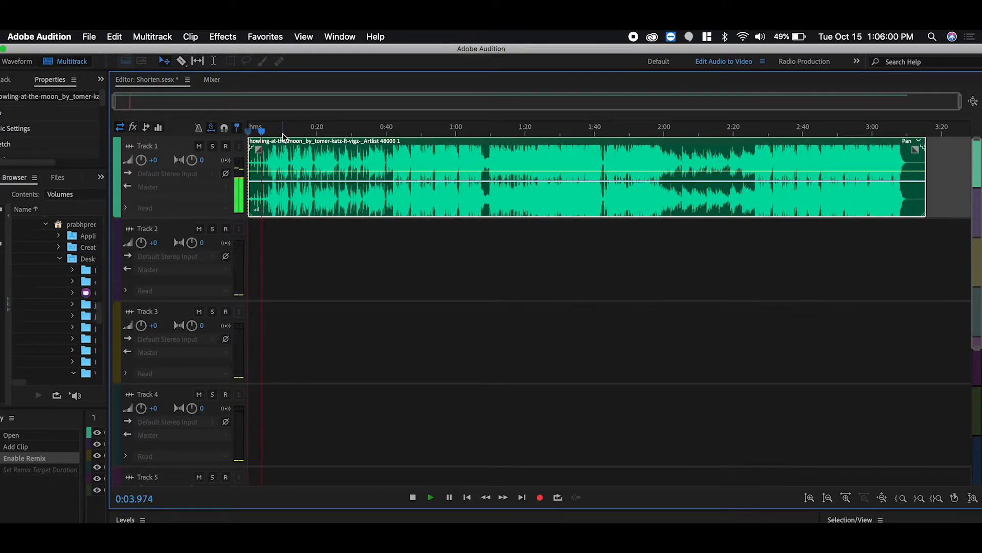
key(XF86AudioRaiseVolume)
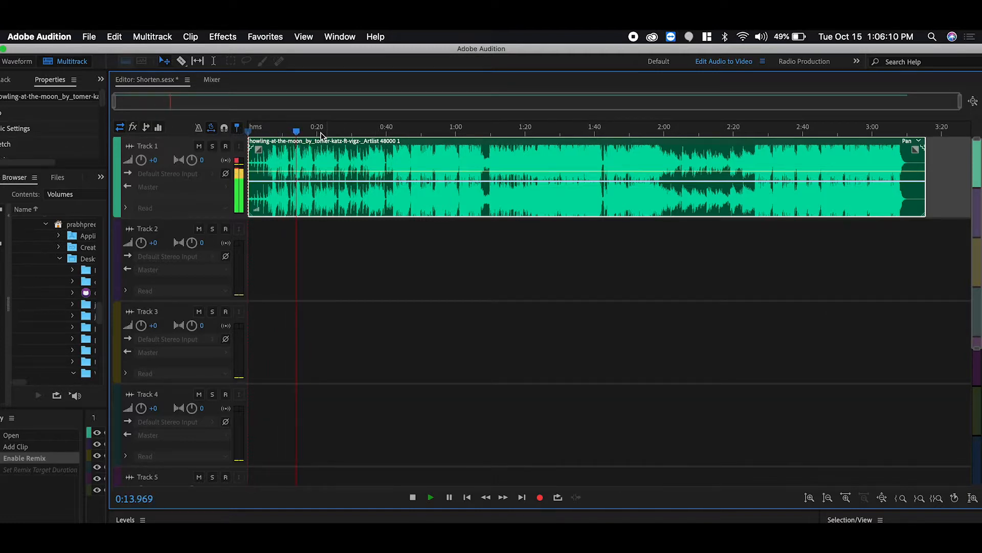
drag(312, 128, 461, 127)
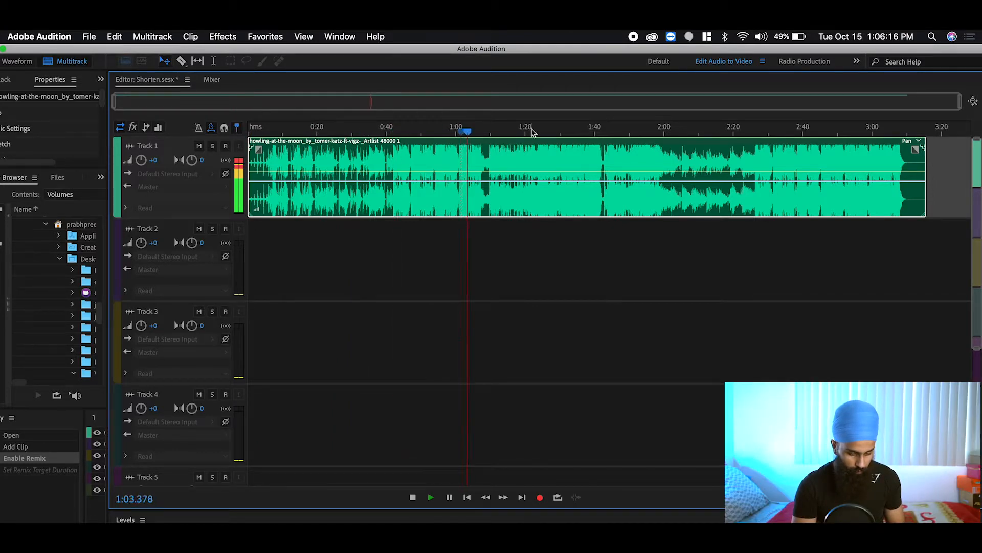
click(563, 134)
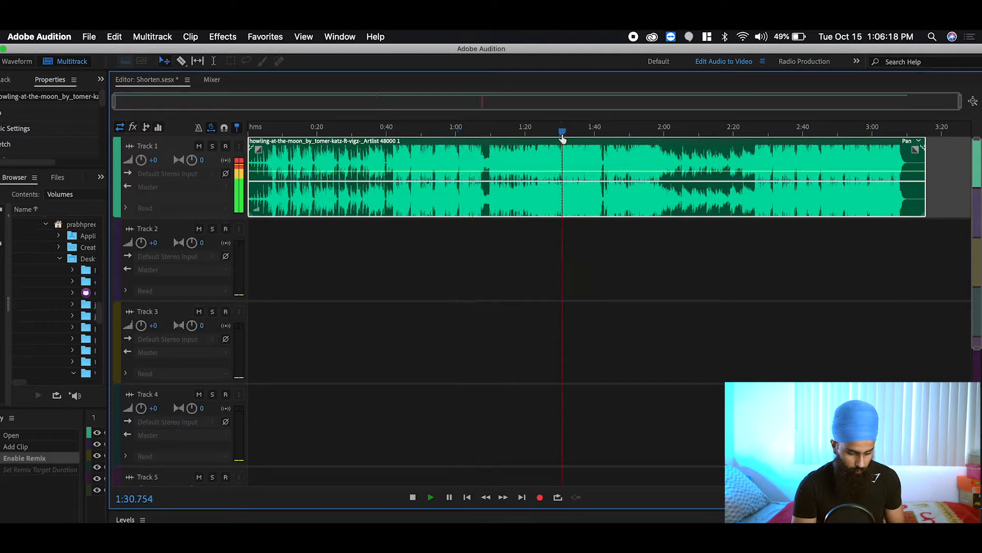
key(space)
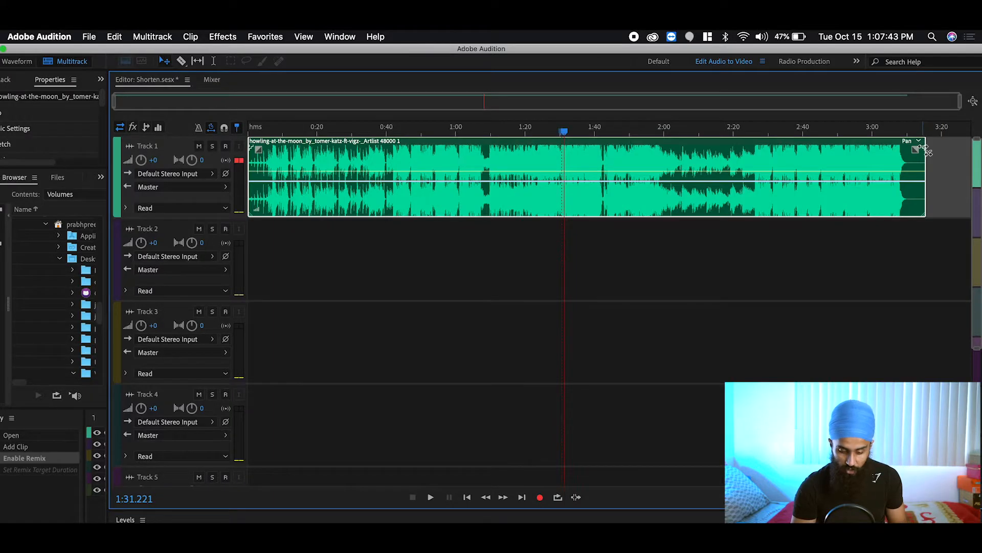
Shorten the remix-enabled clip in Track 1 to about 46 seconds and play its first transitions from about 0:07.
drag(923, 146, 385, 171)
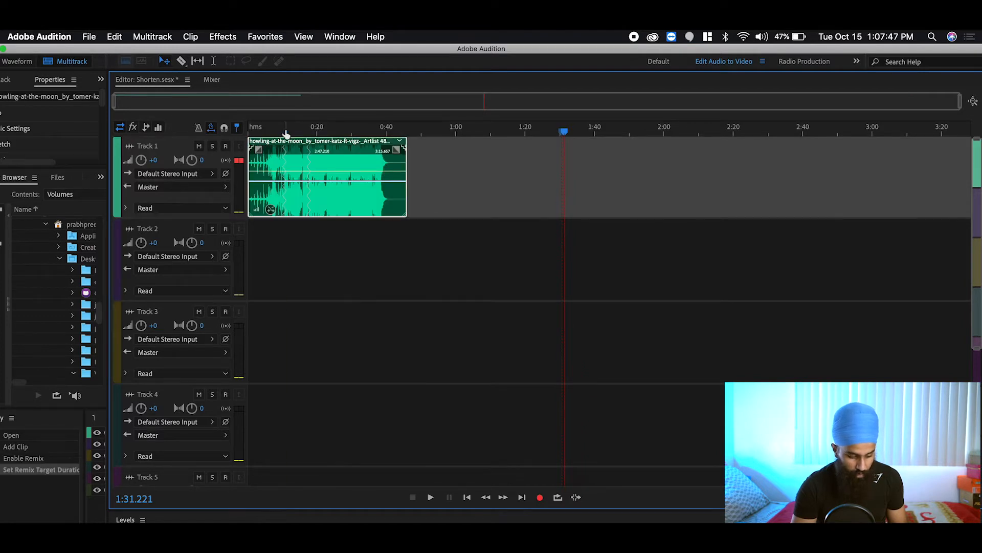
drag(282, 131, 273, 135)
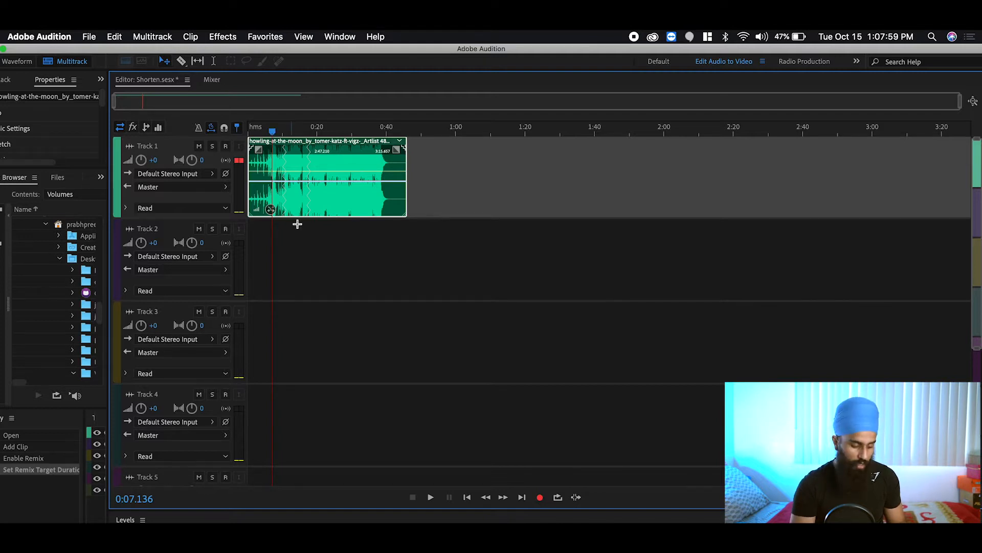
key(XF86AudioRaiseVolume)
key(space)
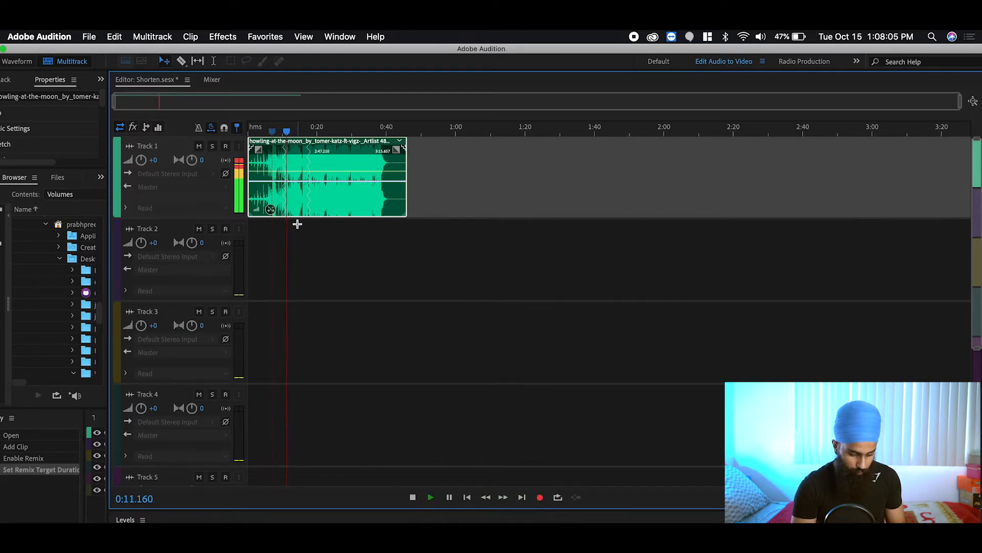
key(space)
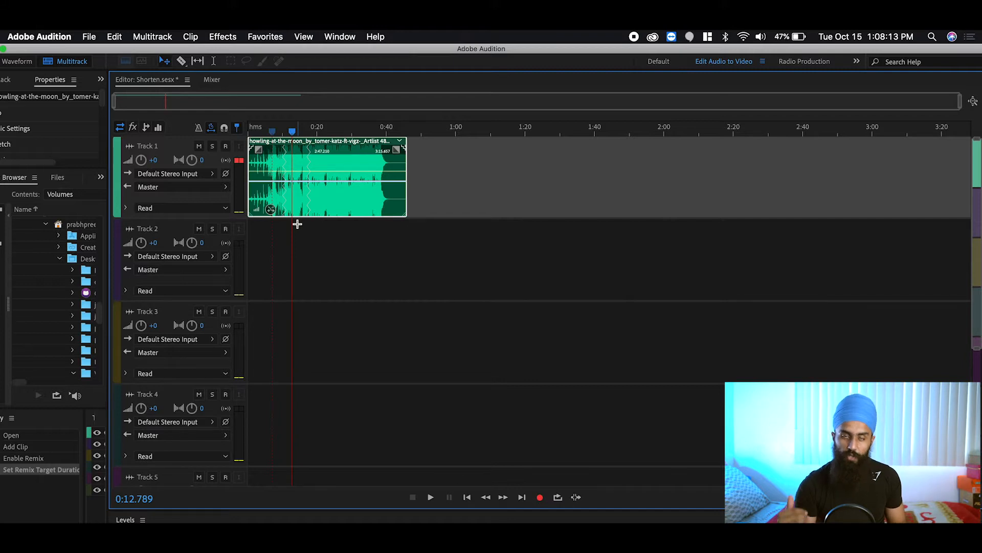
key(space)
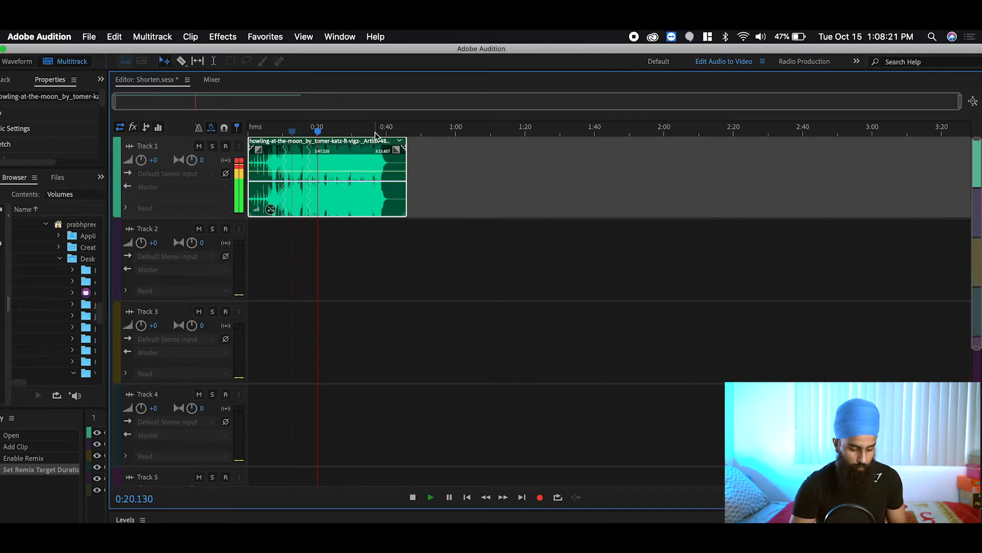
Listen to the shortened clip around 0:32 and its ending from about 0:36.
click(359, 132)
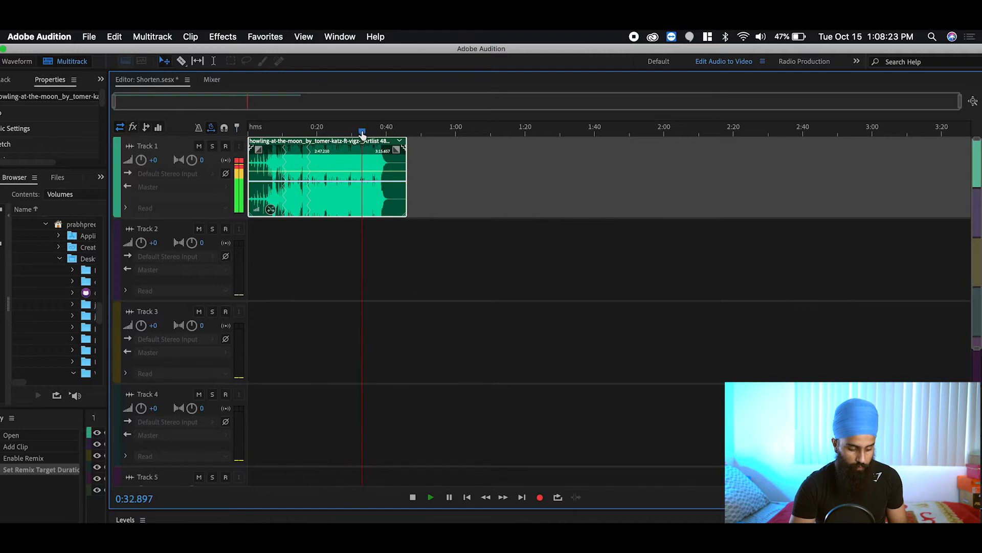
key(space)
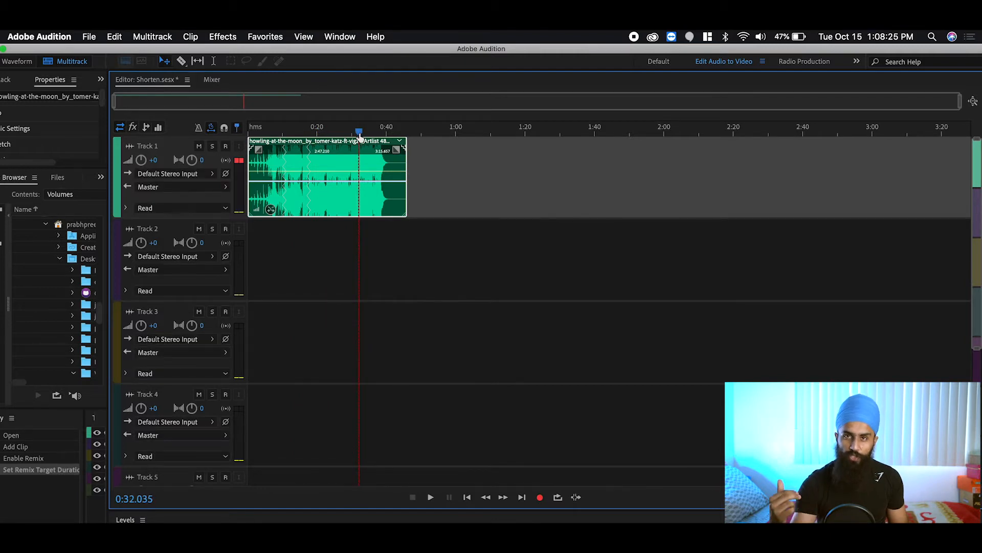
drag(359, 133, 375, 134)
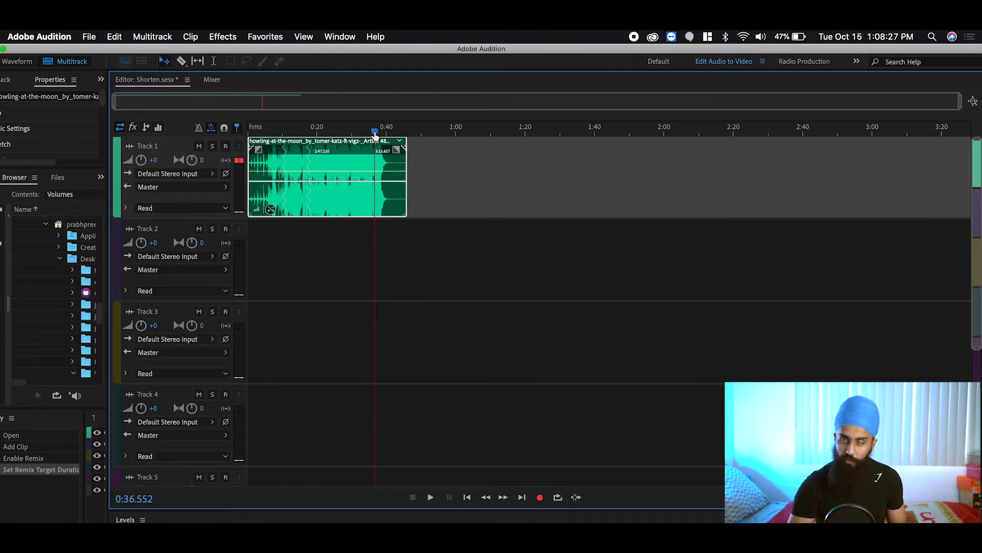
key(space)
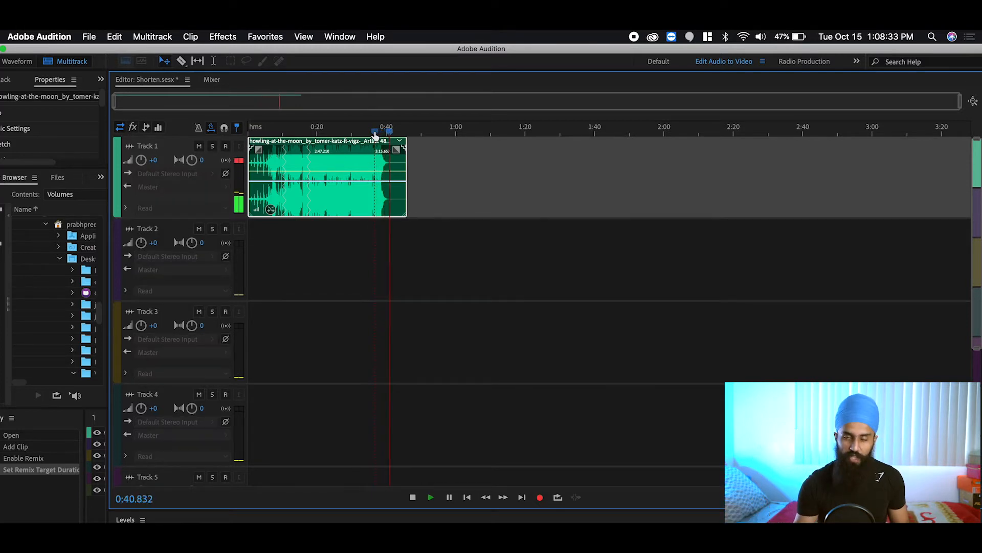
key(space)
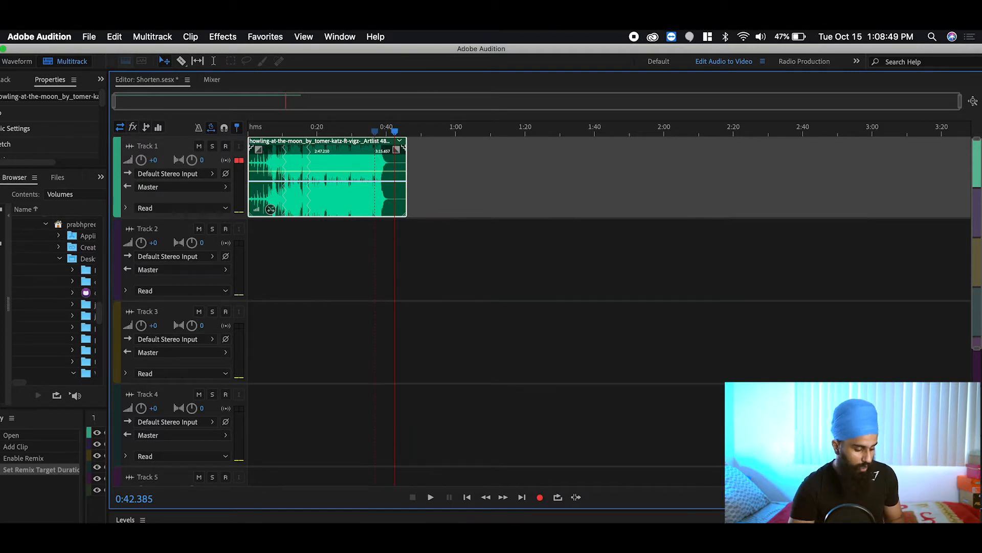
Export the session to Adobe Premiere Pro as Shorten (AU Tracks).xml at 48000, with each track as a stem and opened in Premiere Pro.
click(89, 37)
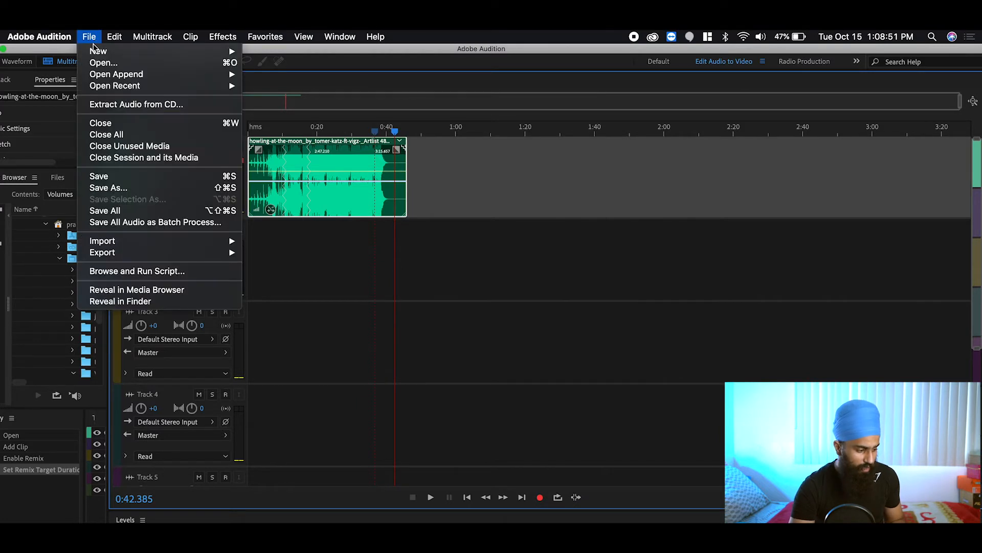
mouse_move(89, 37)
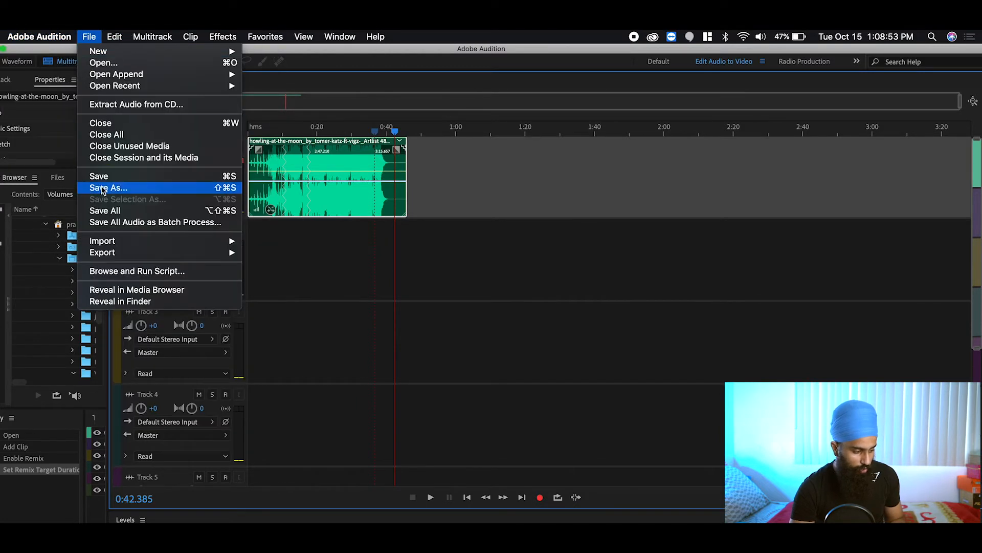
mouse_move(103, 252)
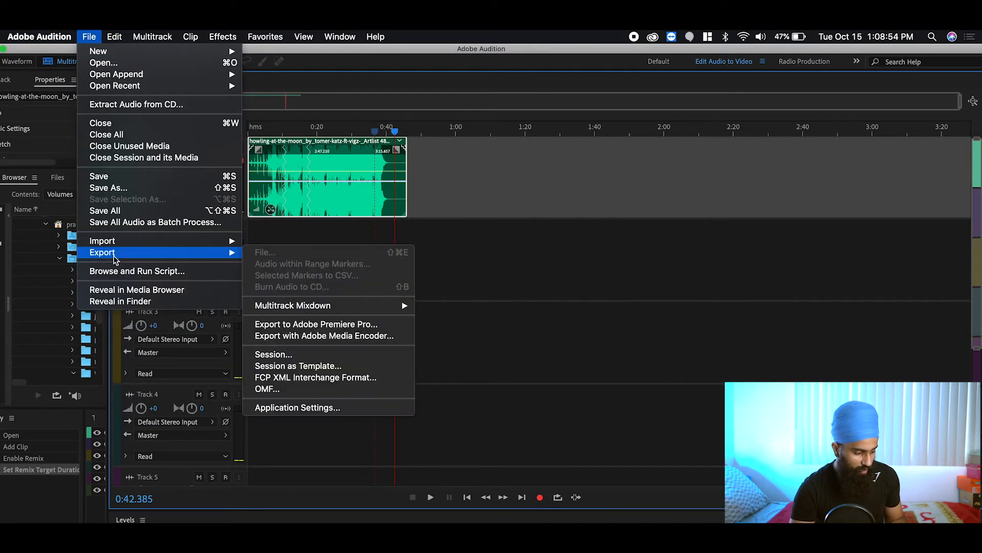
click(296, 327)
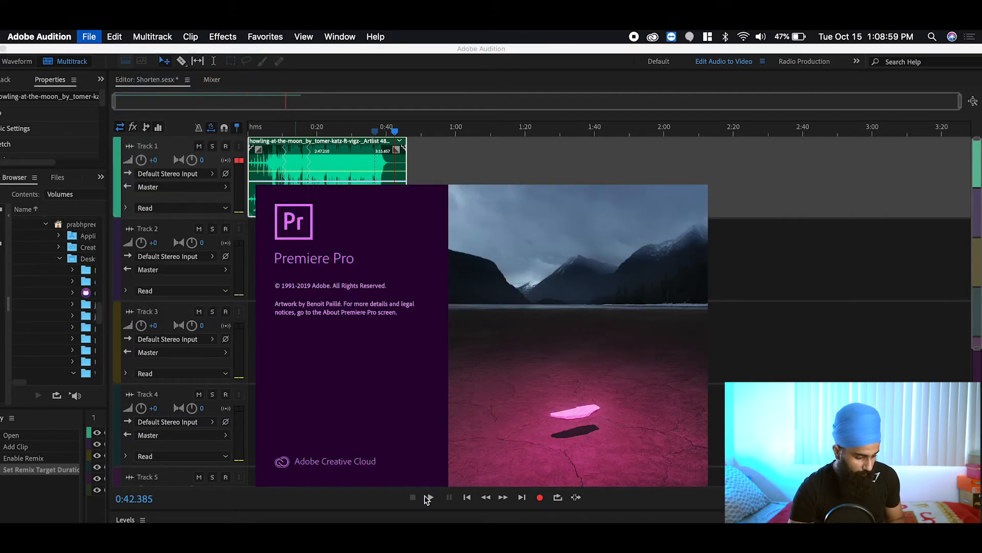
click(584, 238)
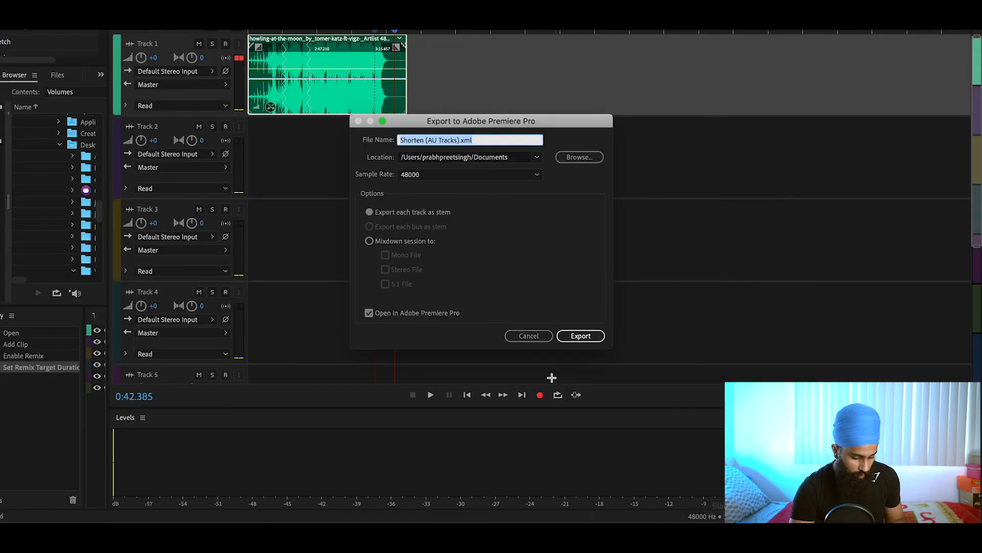
click(599, 334)
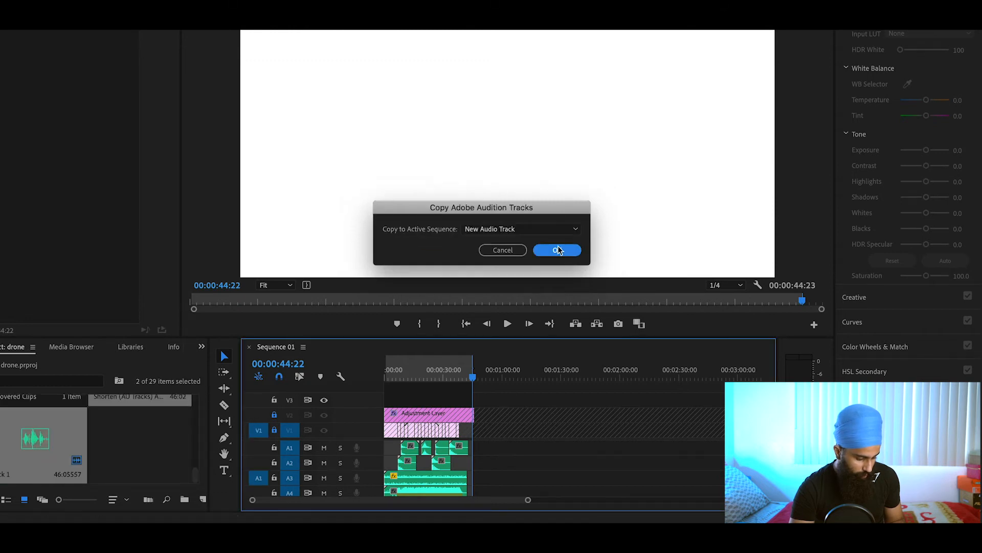
In Premiere Pro, copy the Audition tracks to a new audio track in the active sequence and select the imported clip on A9.
click(558, 251)
scroll(475, 462, down, 5)
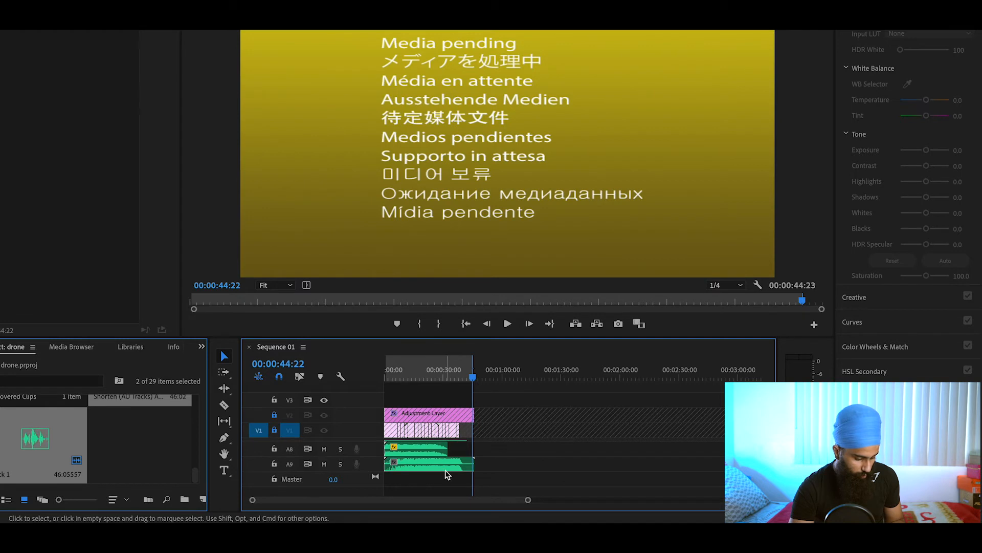
scroll(445, 470, up, 5)
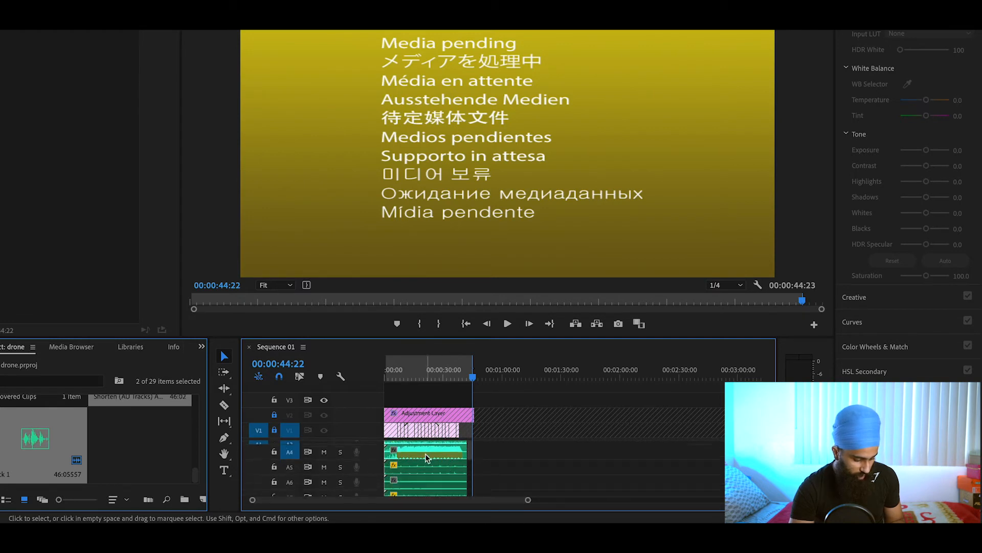
scroll(426, 453, down, 5)
click(409, 466)
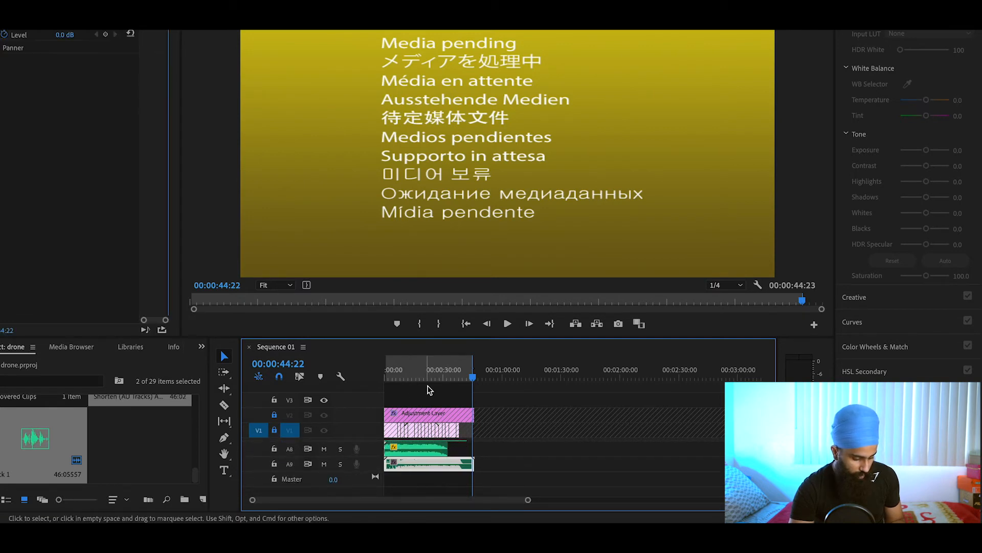